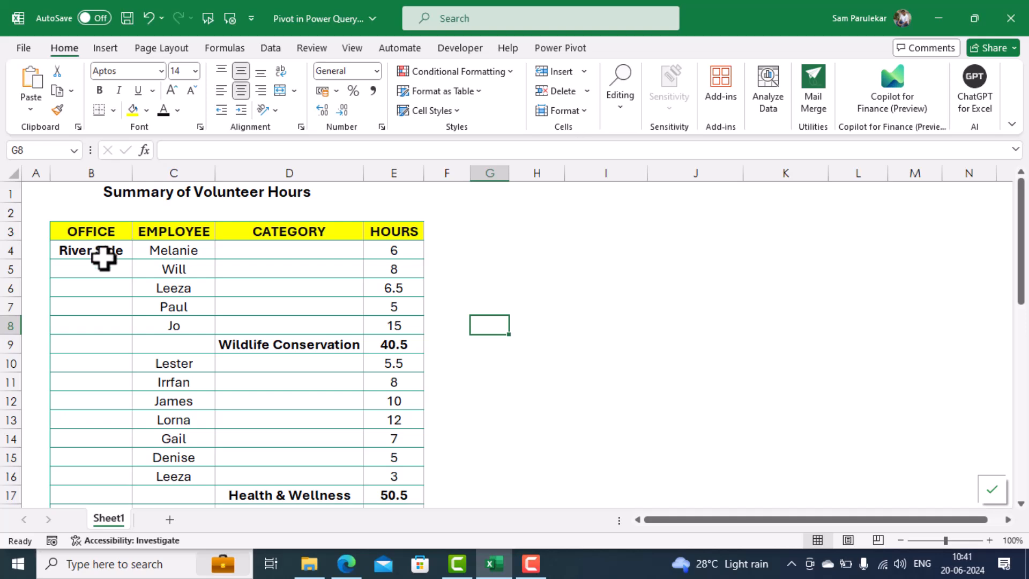
- Examine how offices, employees, categories and hours are laid out across the volunteer hours table
scroll(103, 292, down, 10)
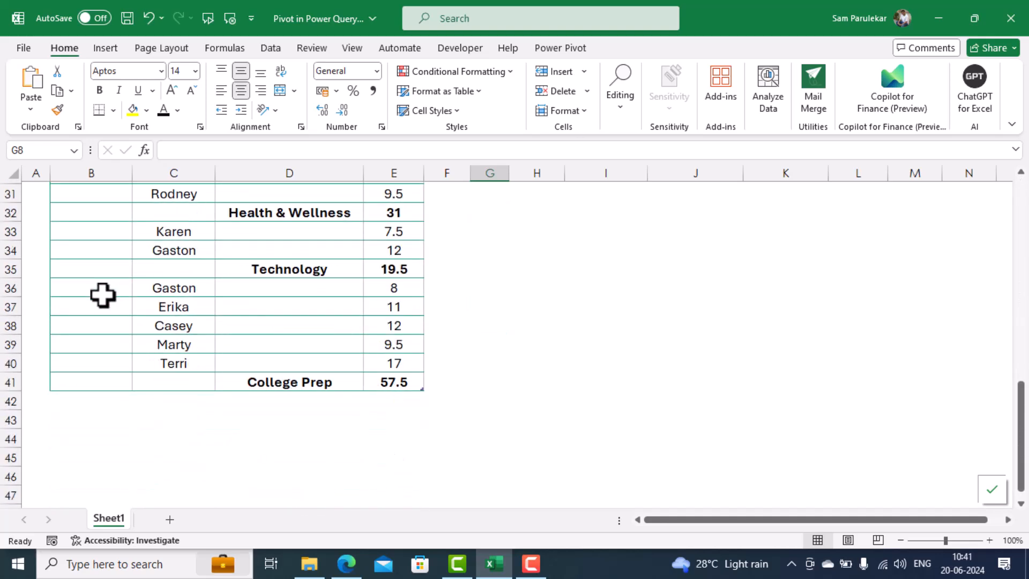
scroll(103, 295, up, 10)
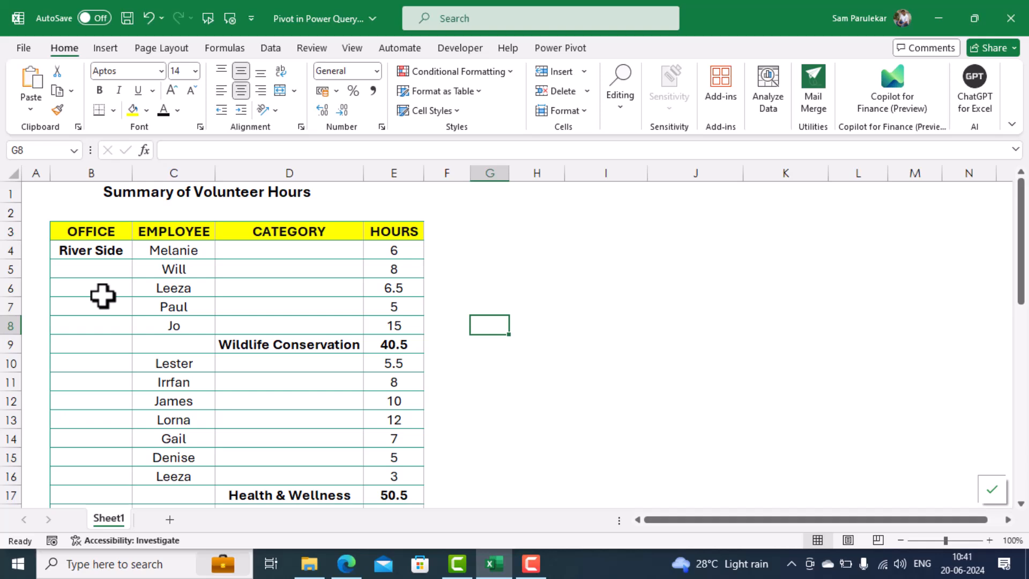
scroll(103, 279, down, 5)
scroll(103, 278, up, 3)
scroll(103, 279, up, 2)
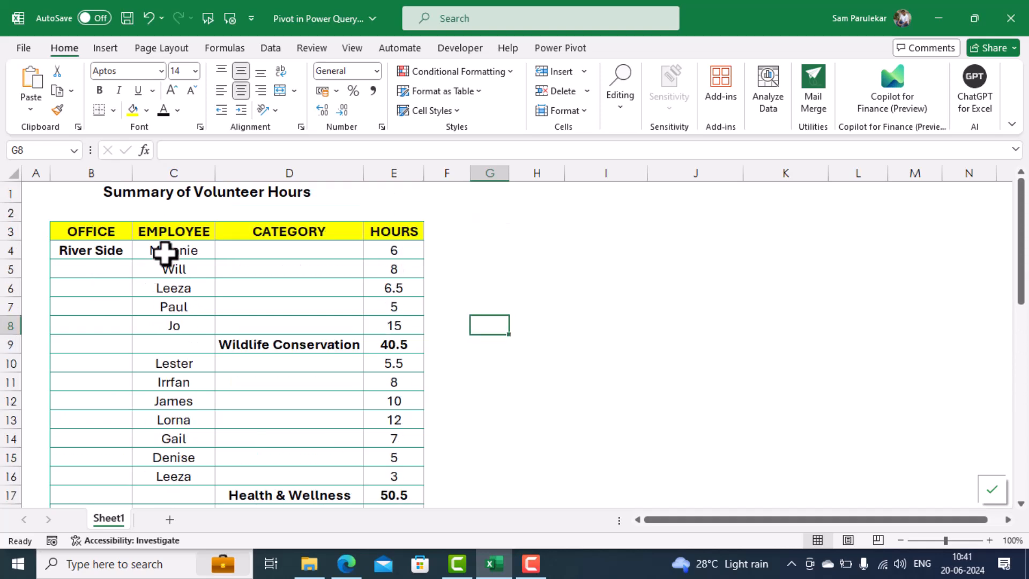
scroll(174, 322, down, 6)
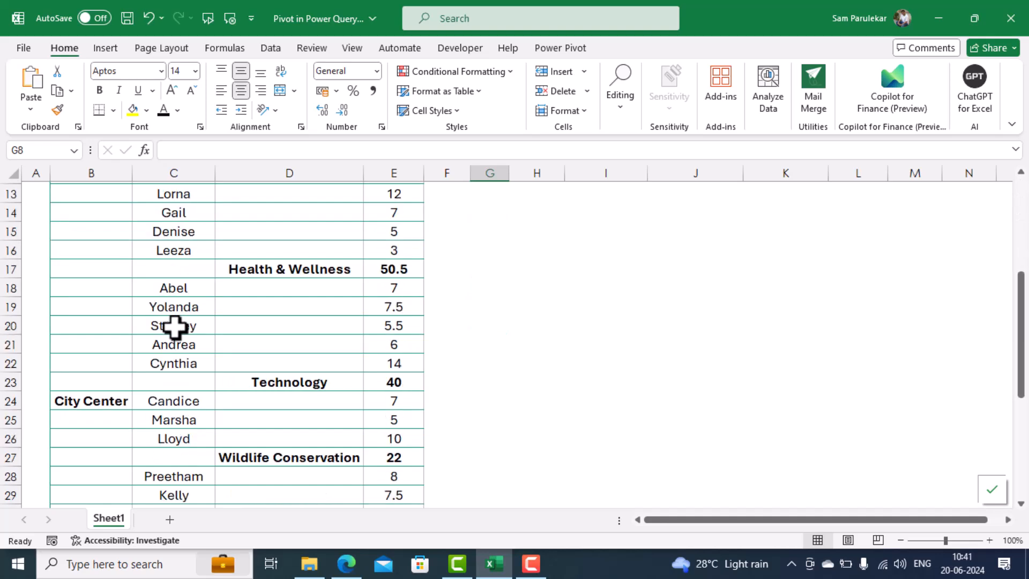
scroll(175, 327, down, 1)
scroll(177, 327, up, 7)
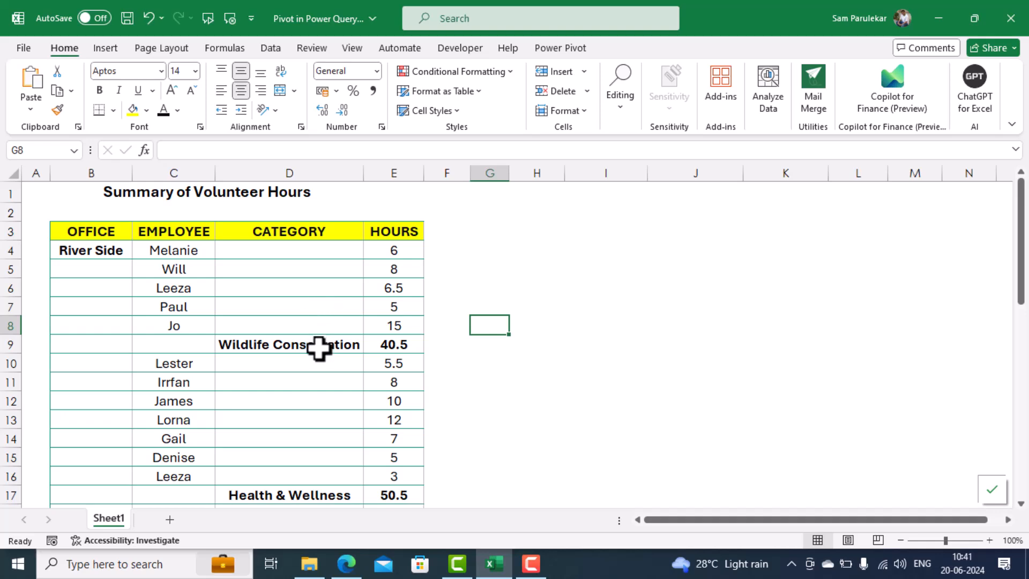
scroll(321, 346, down, 2)
scroll(319, 350, down, 4)
scroll(320, 351, up, 5)
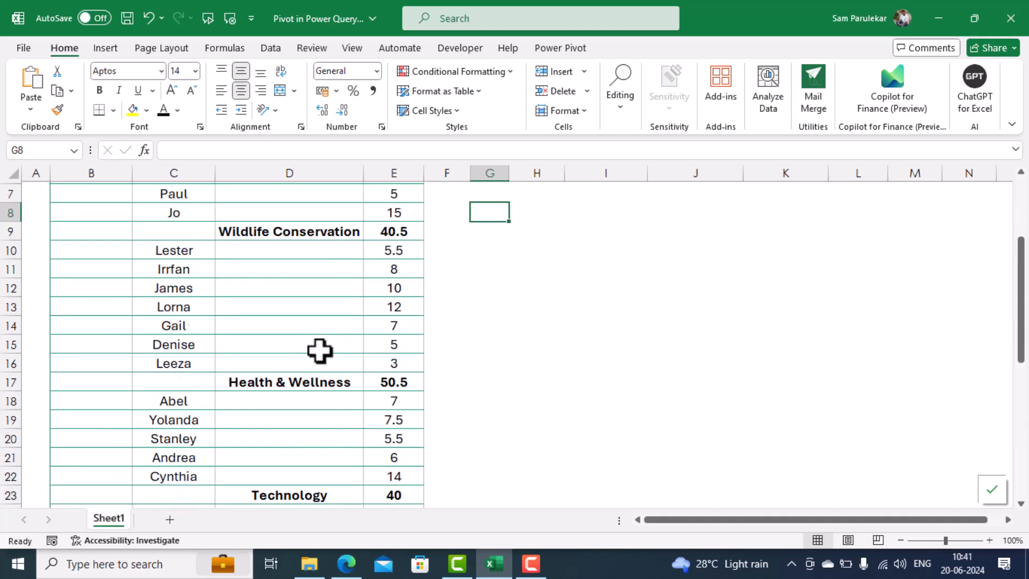
scroll(321, 351, up, 1)
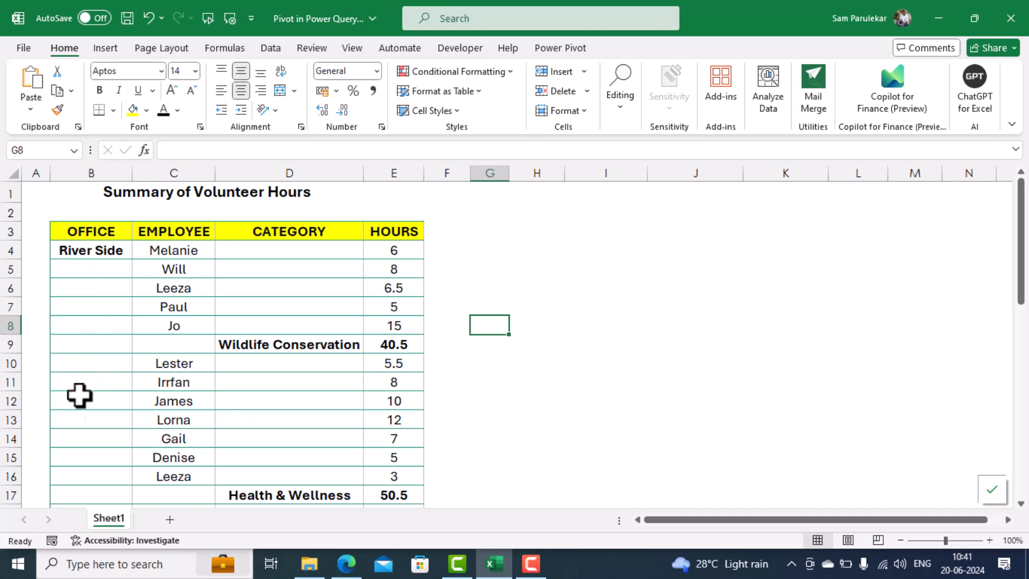
scroll(92, 477, down, 5)
scroll(92, 469, up, 5)
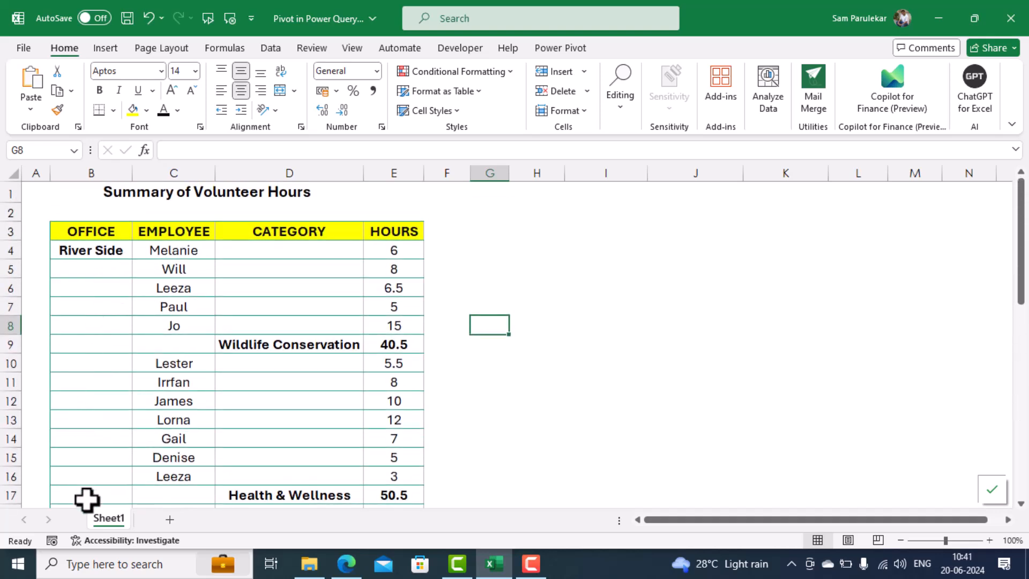
scroll(83, 459, down, 4)
scroll(88, 447, down, 1)
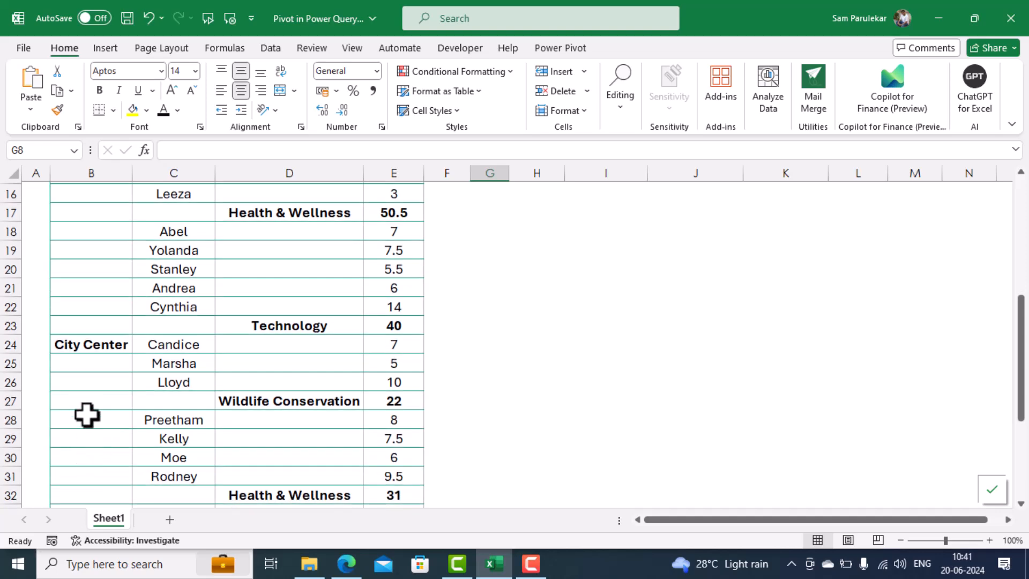
scroll(76, 499, down, 2)
scroll(170, 441, up, 7)
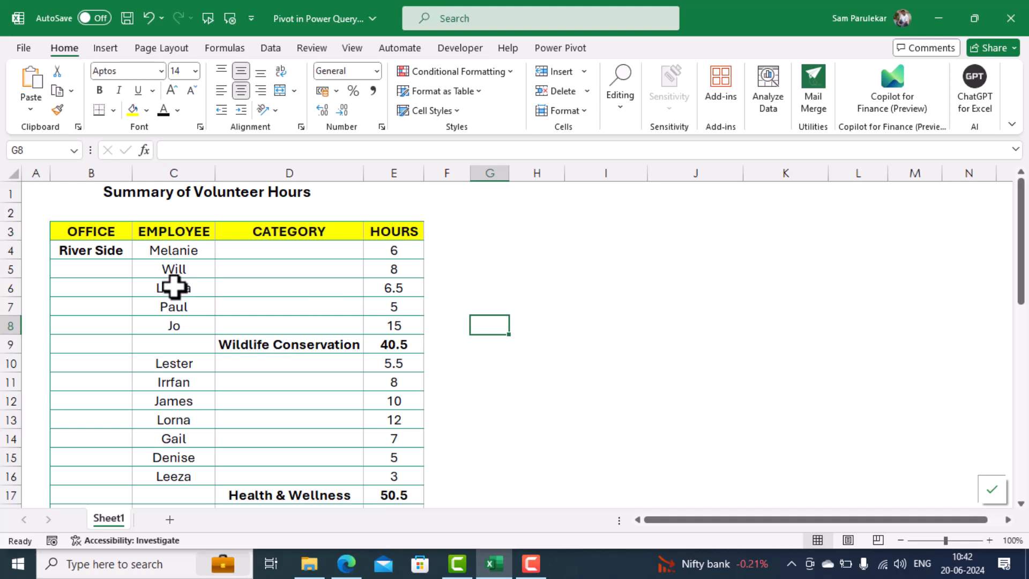
- Load the volunteer hours table into the Power Query Editor as a table/range source
click(173, 286)
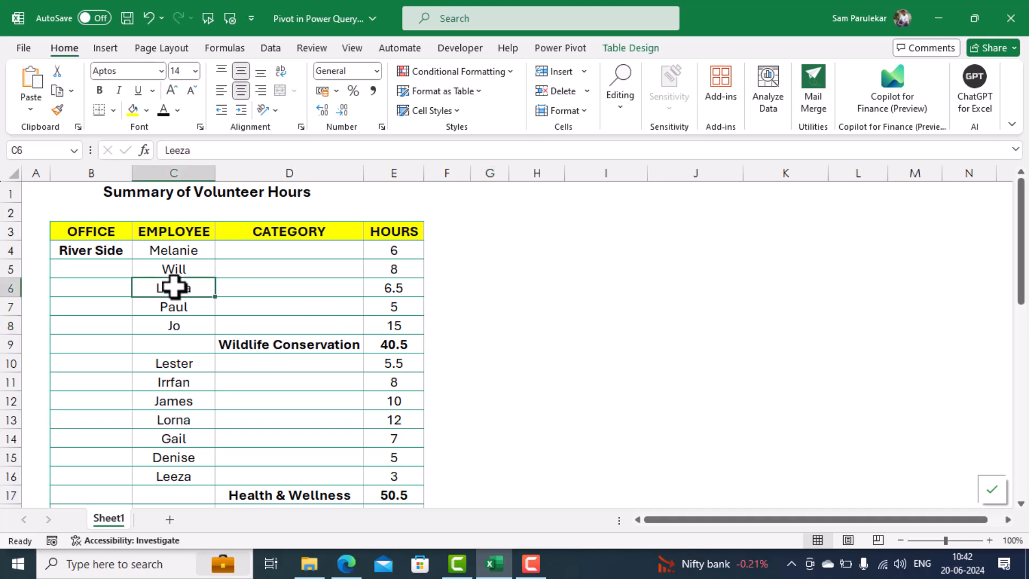
right_click(176, 288)
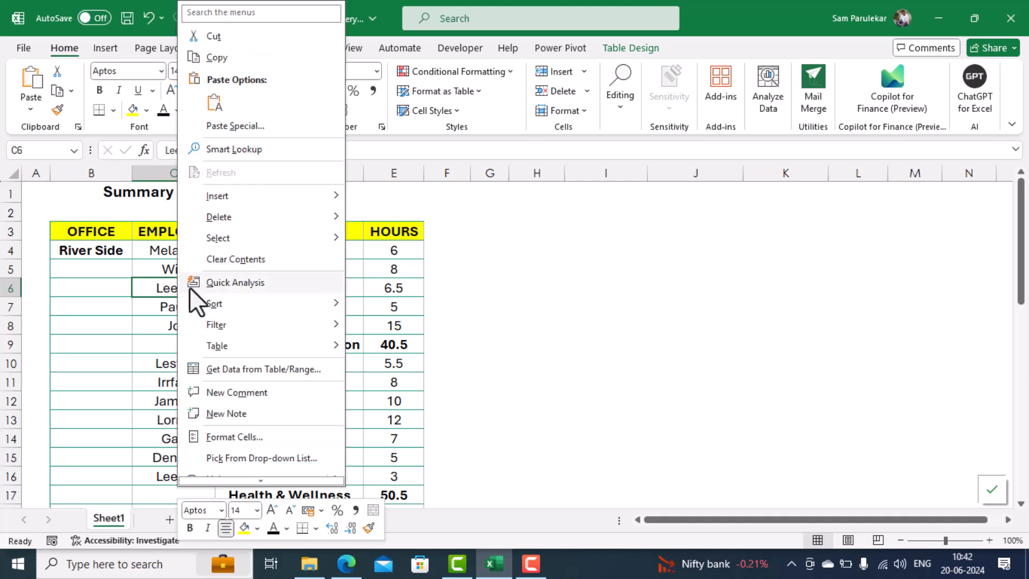
click(262, 369)
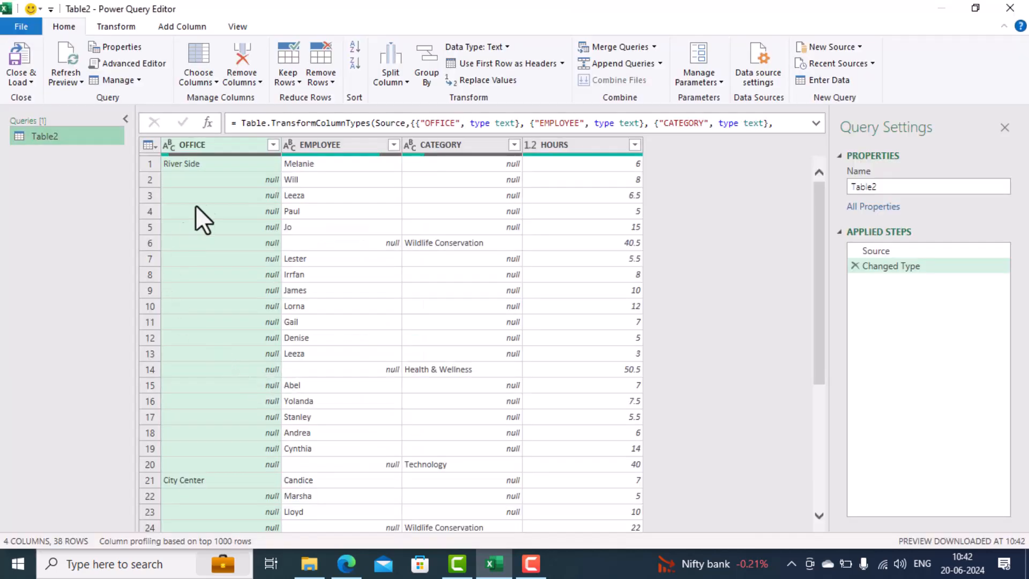
- Fill the OFFICE column down so each office name replaces the null cells beneath it
click(235, 149)
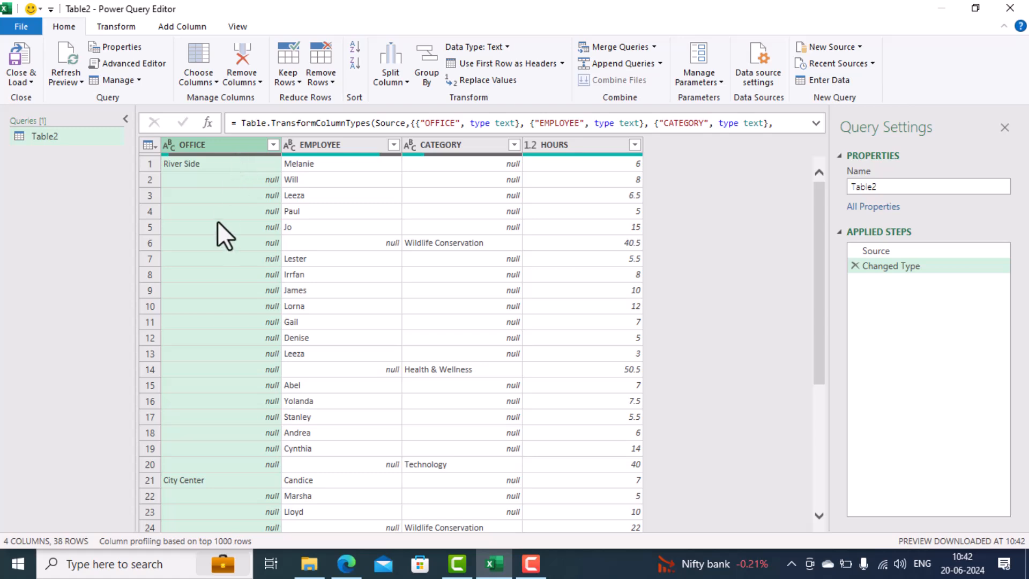
right_click(217, 221)
click(220, 147)
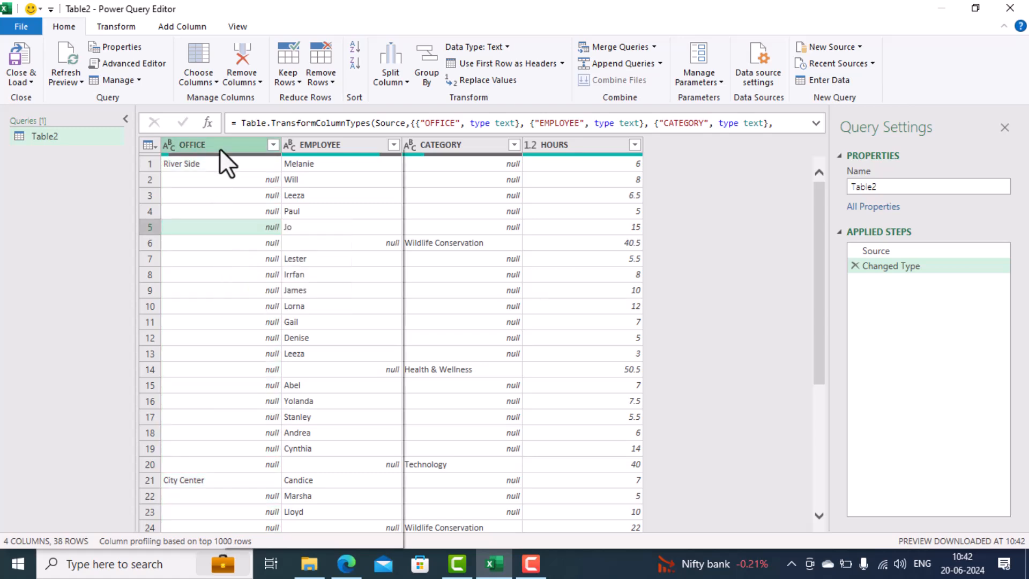
right_click(220, 148)
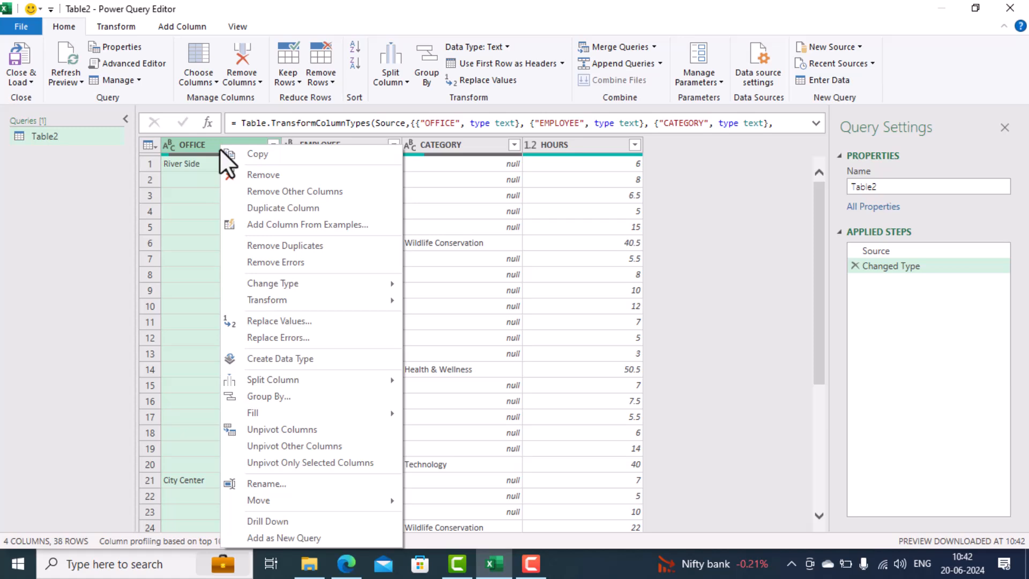
mouse_move(339, 414)
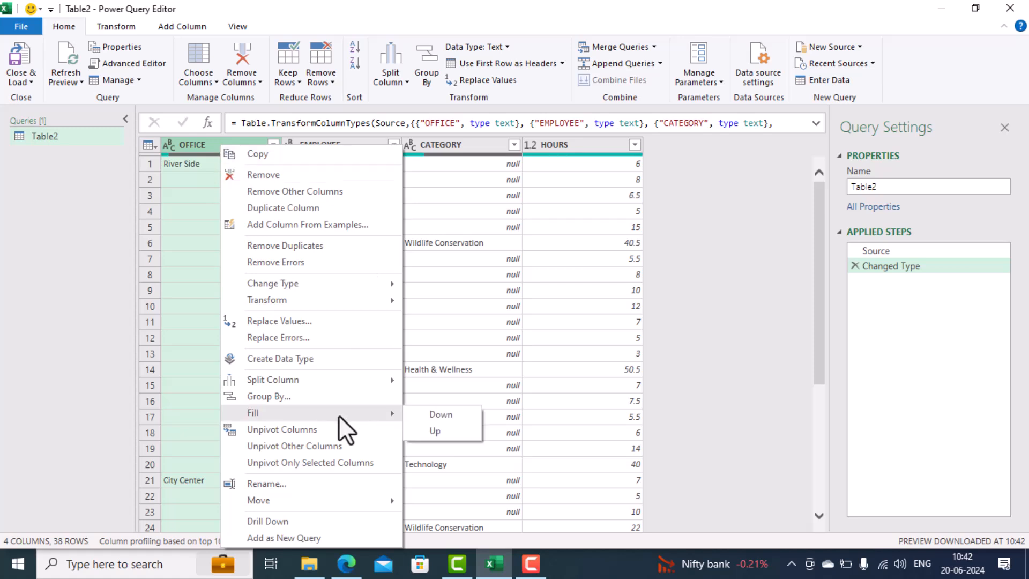
click(439, 416)
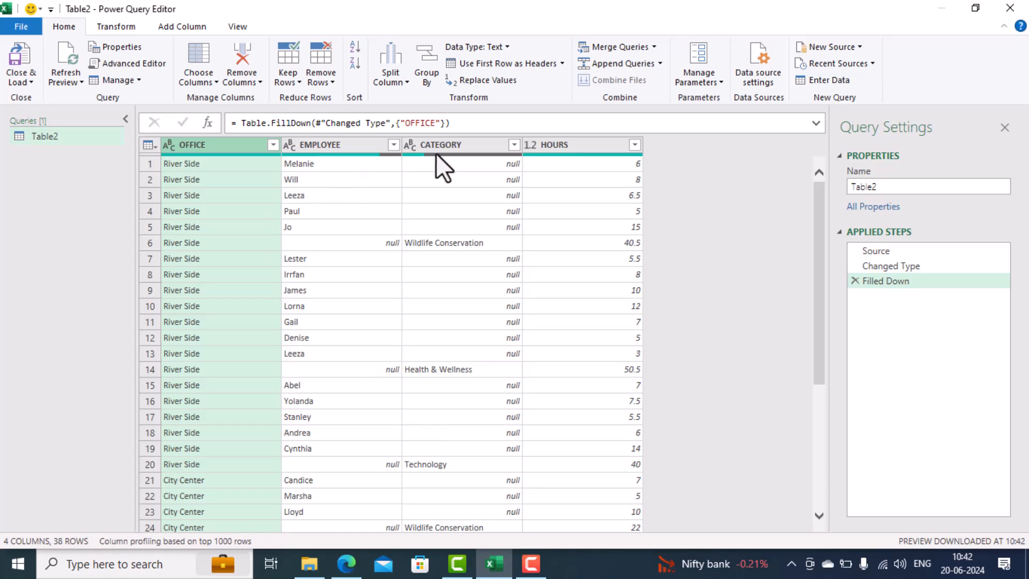
- Fill the CATEGORY column up so each category name replaces the null cells above it
click(449, 143)
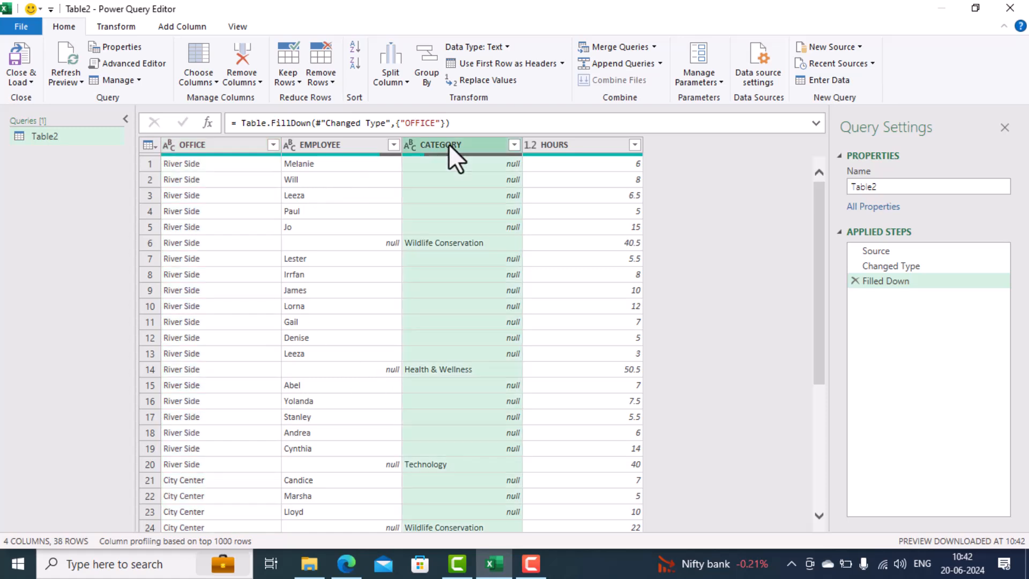
right_click(449, 144)
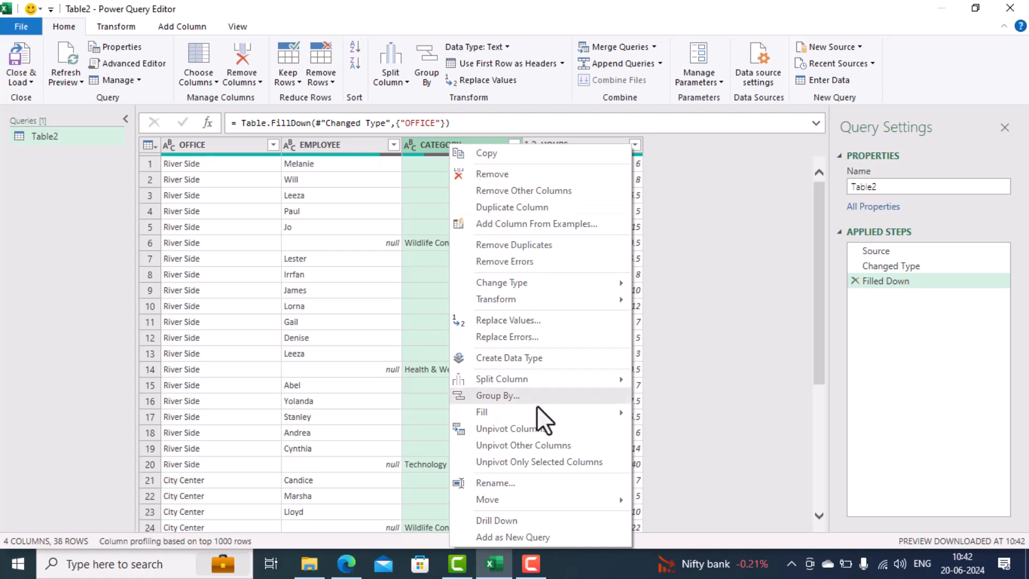
mouse_move(536, 411)
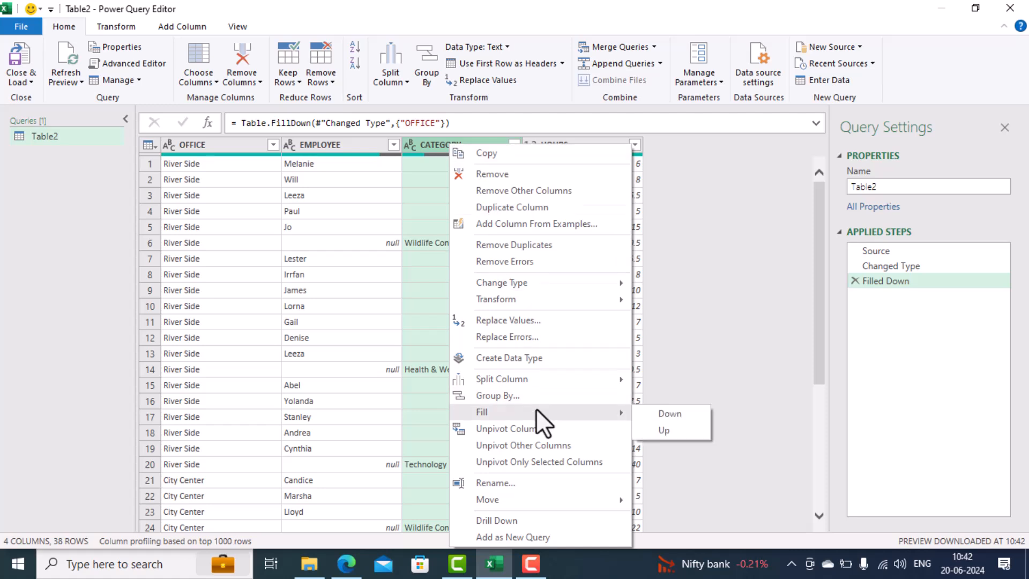
click(668, 431)
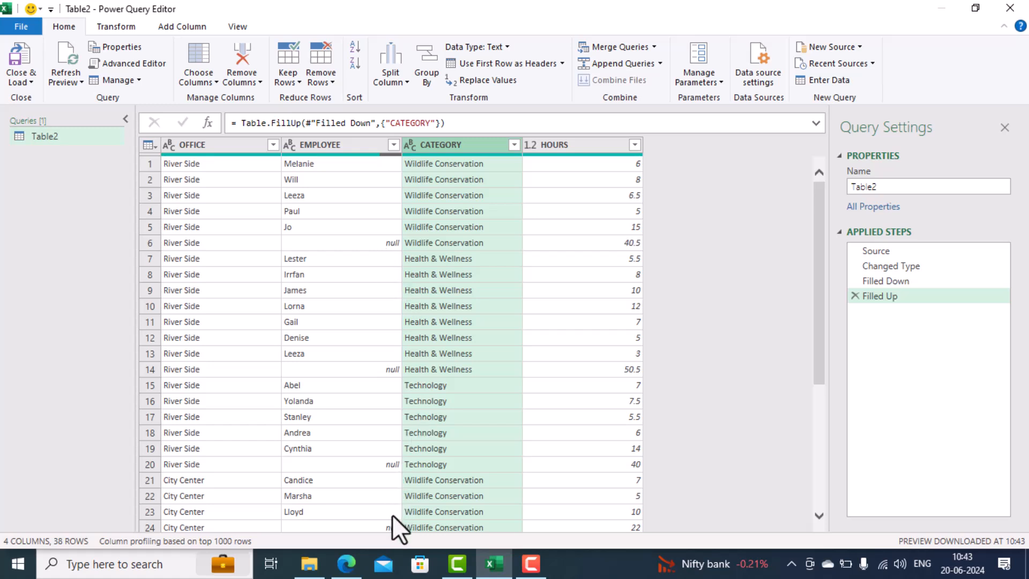
- Filter the EMPLOYEE column to exclude null values, dropping the category subtotal rows
click(393, 146)
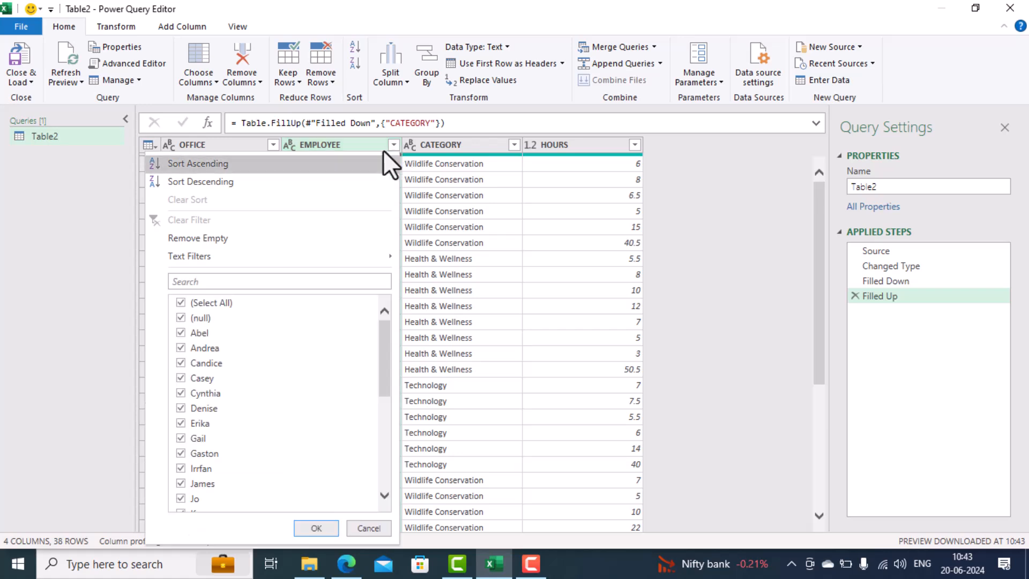
click(178, 318)
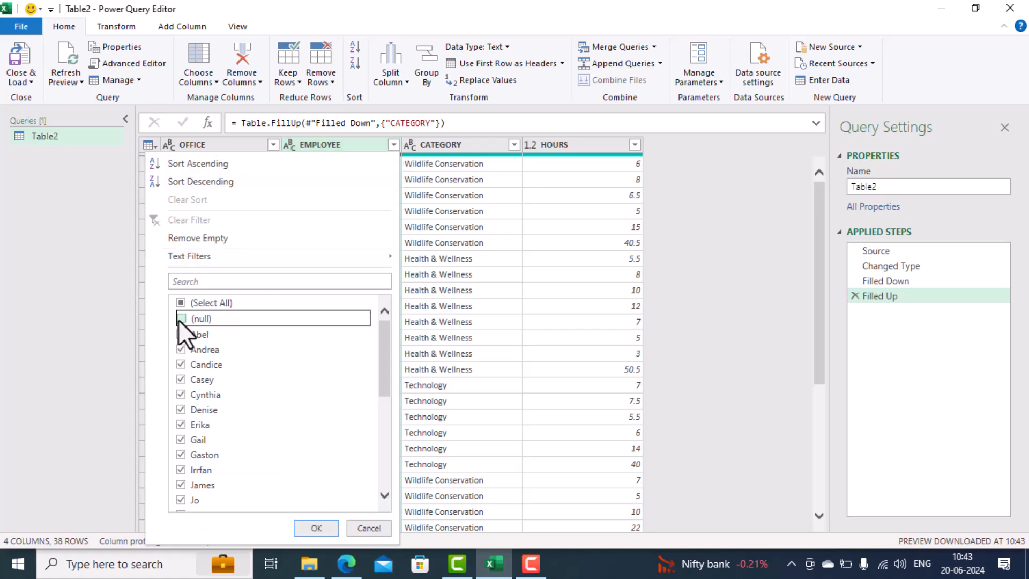
click(302, 527)
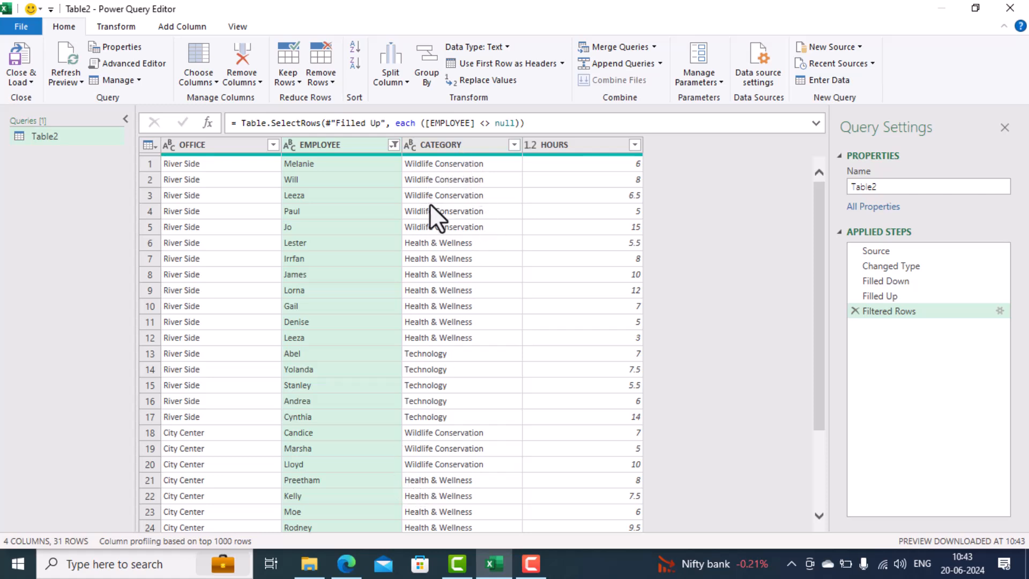
- Pivot the CATEGORY column into new columns, using HOURS as the values column
click(451, 149)
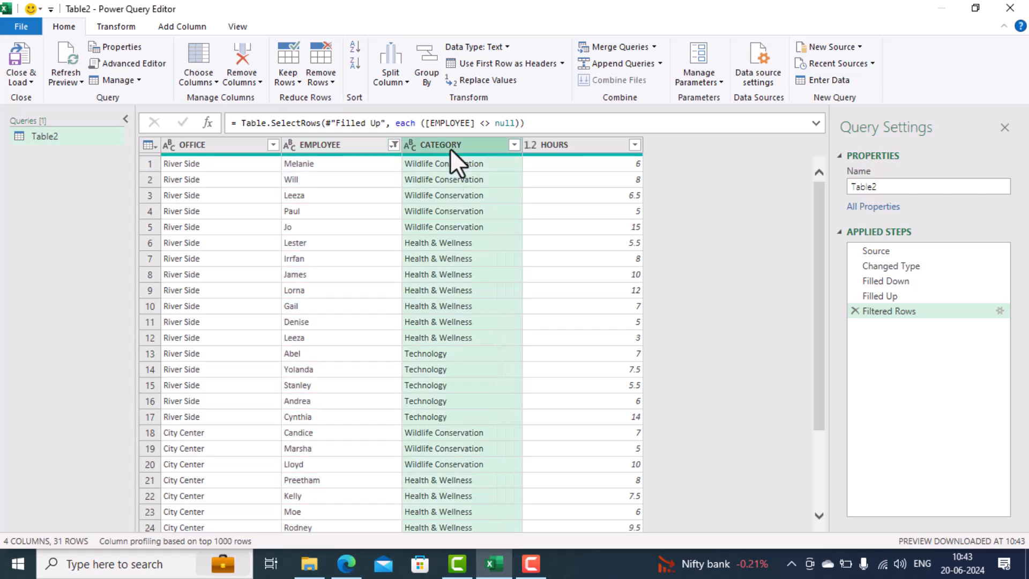
click(115, 26)
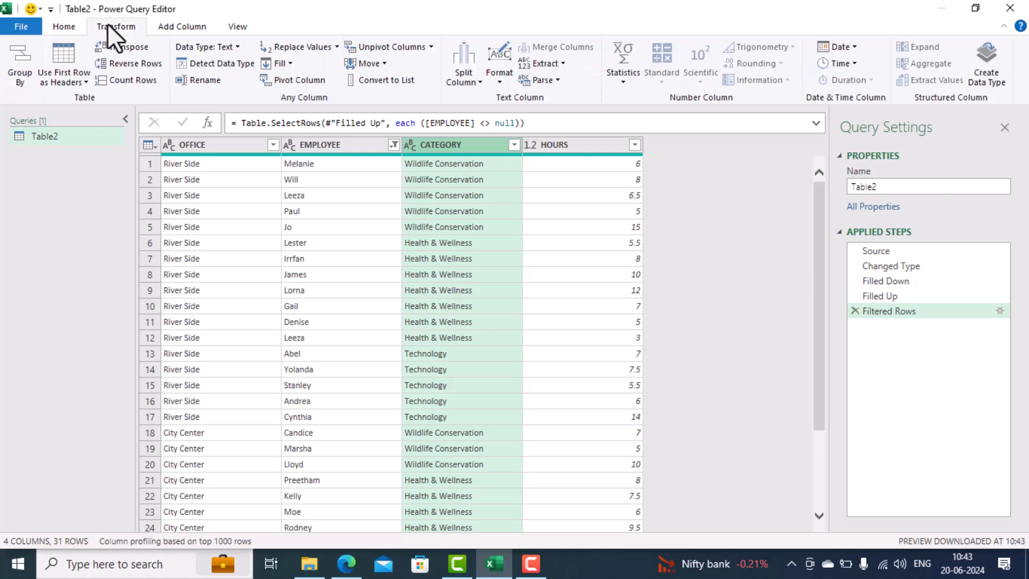
click(288, 82)
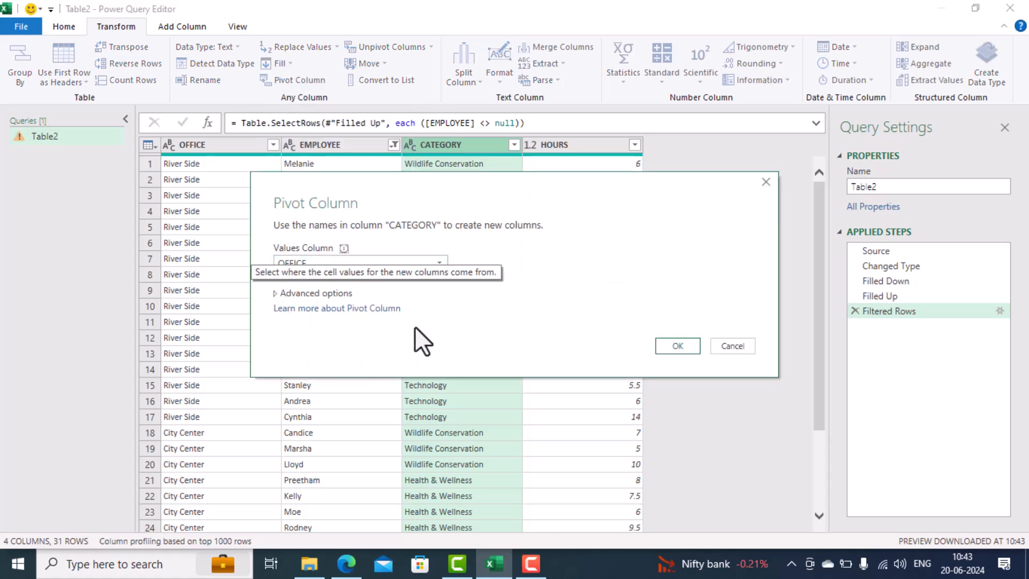
click(427, 263)
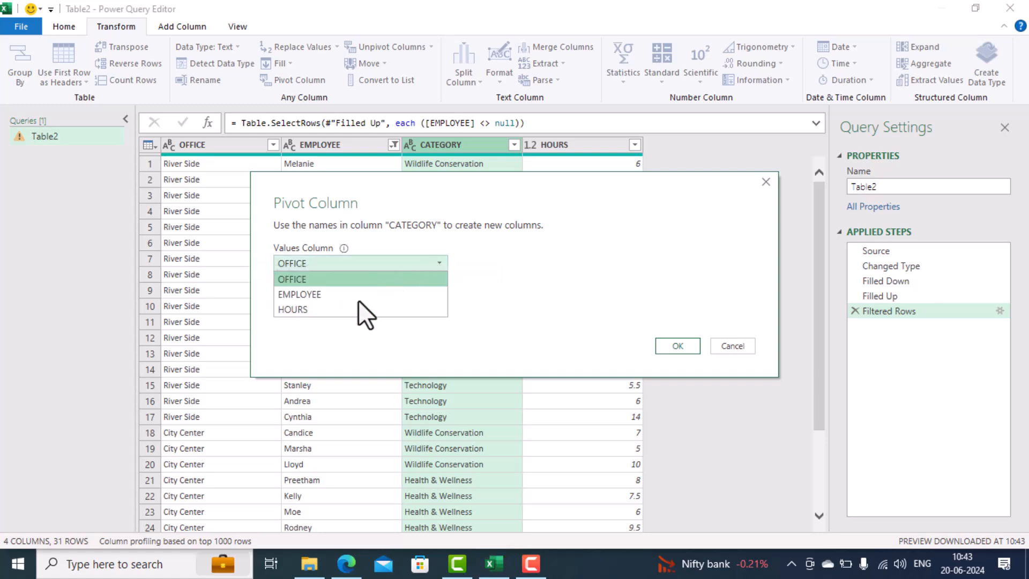
click(349, 310)
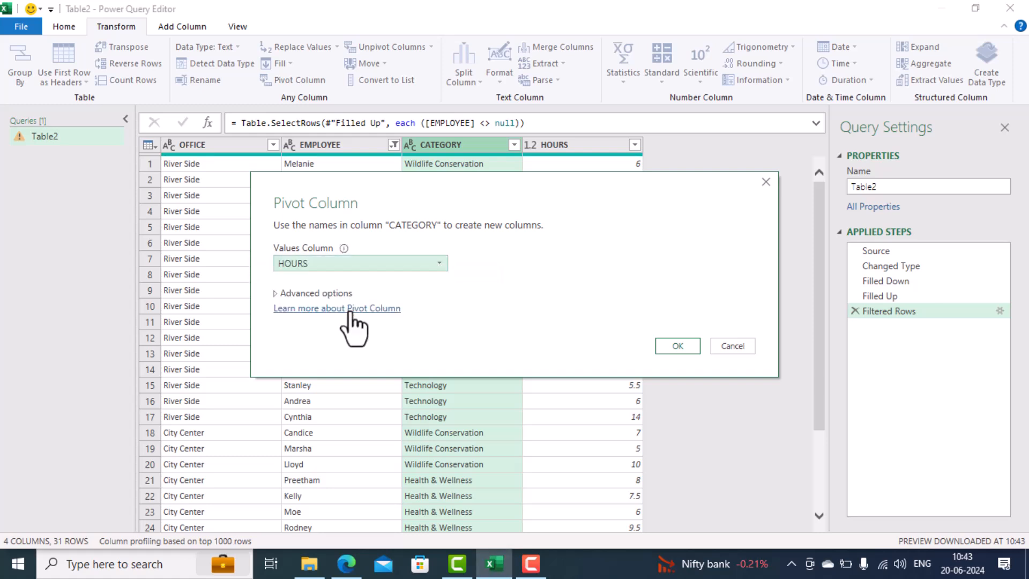
click(667, 342)
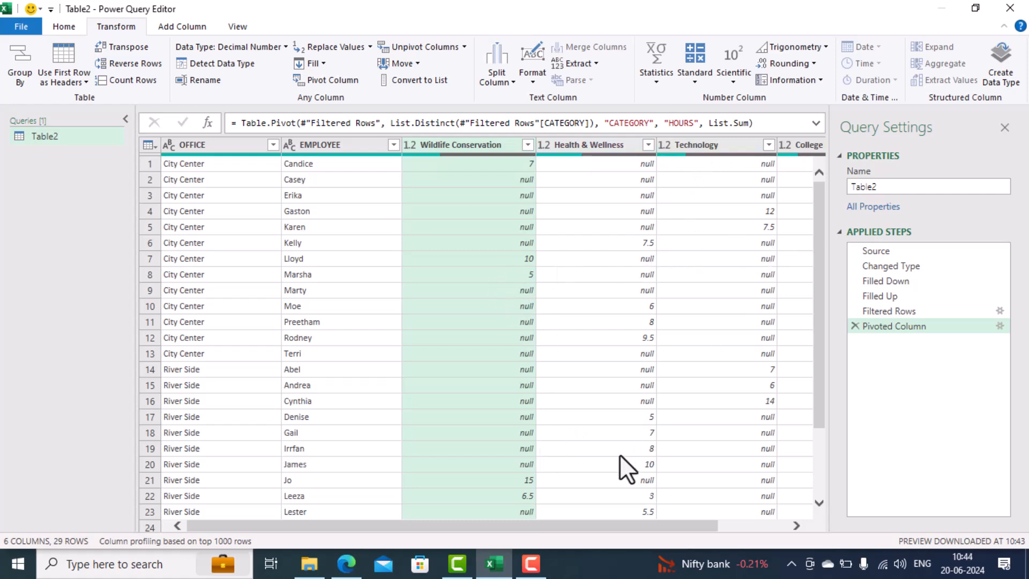
- Close the query editor and load the pivoted query into the workbook
drag(574, 529, 439, 533)
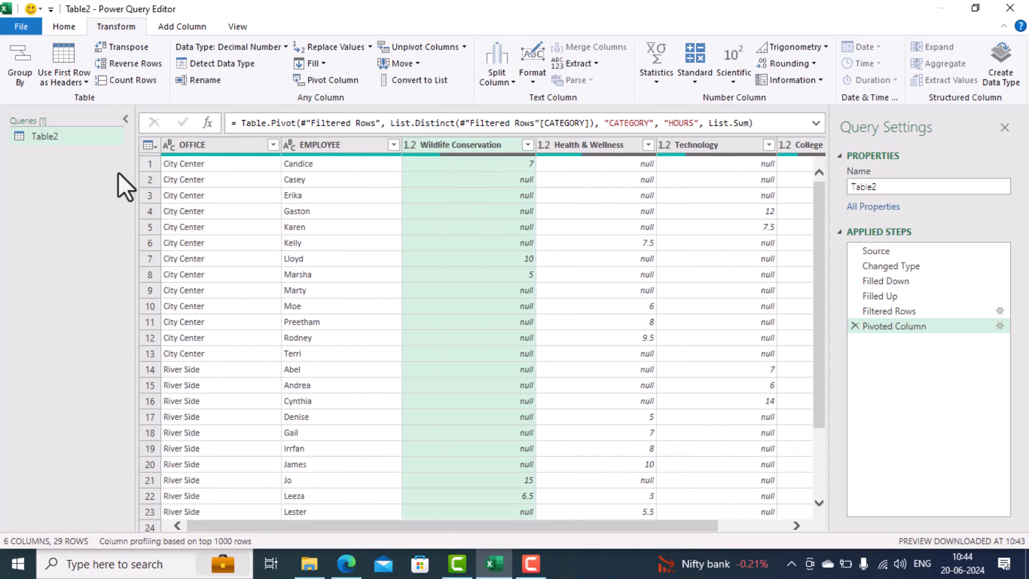
click(63, 25)
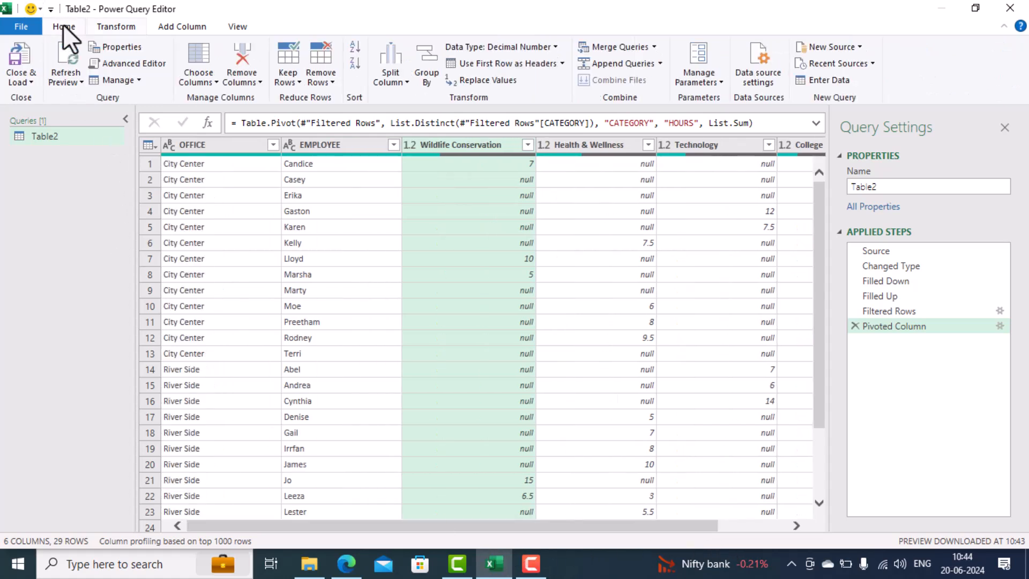
click(23, 54)
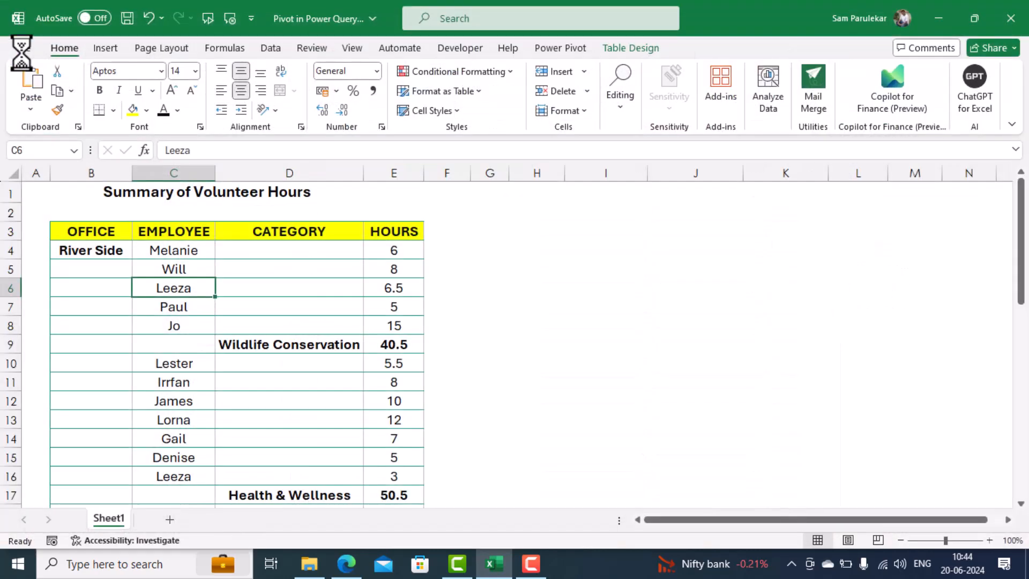